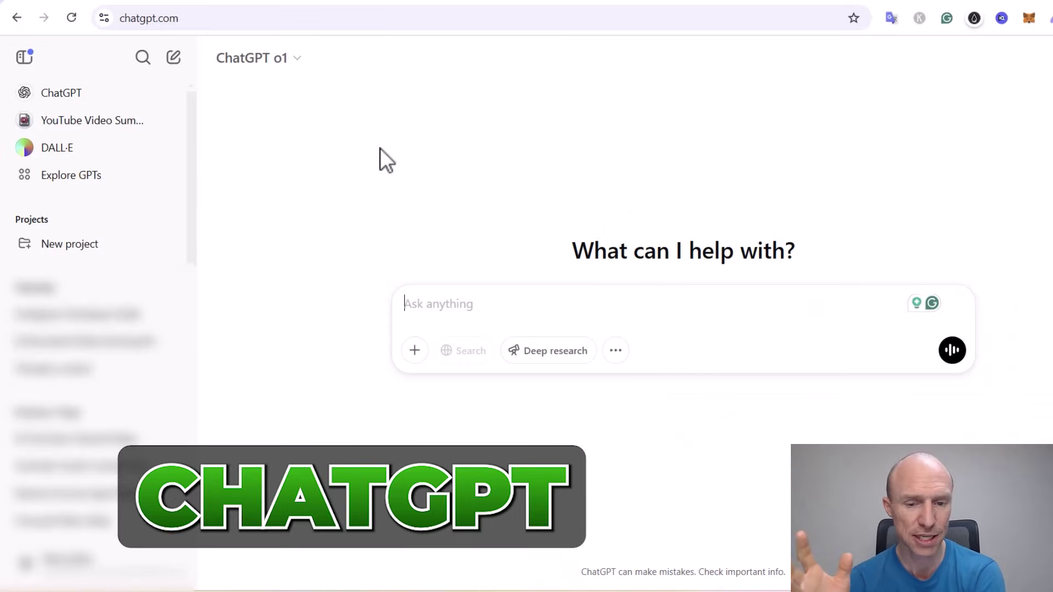
- Check the model list unchanged, copy the Reddit beer money thread's URL, and return to ChatGPT
left_click(280, 60)
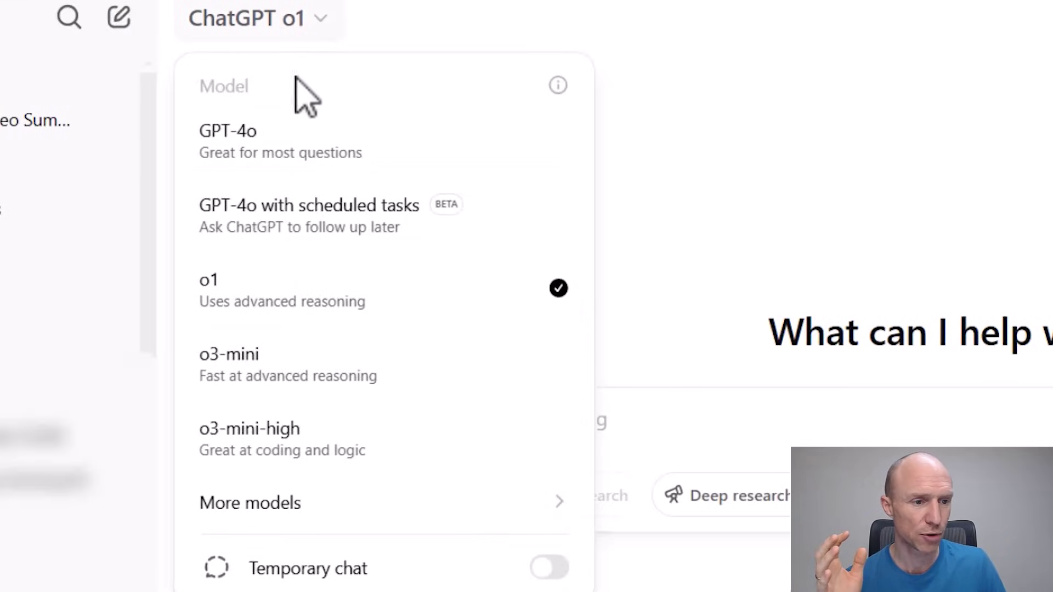
left_click(648, 142)
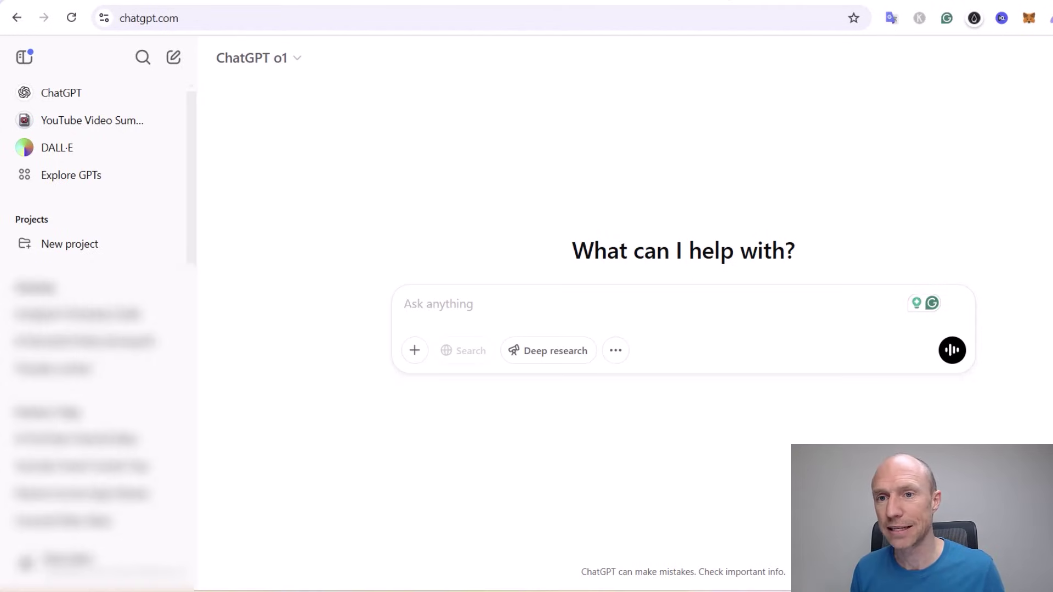
left_click(793, 4)
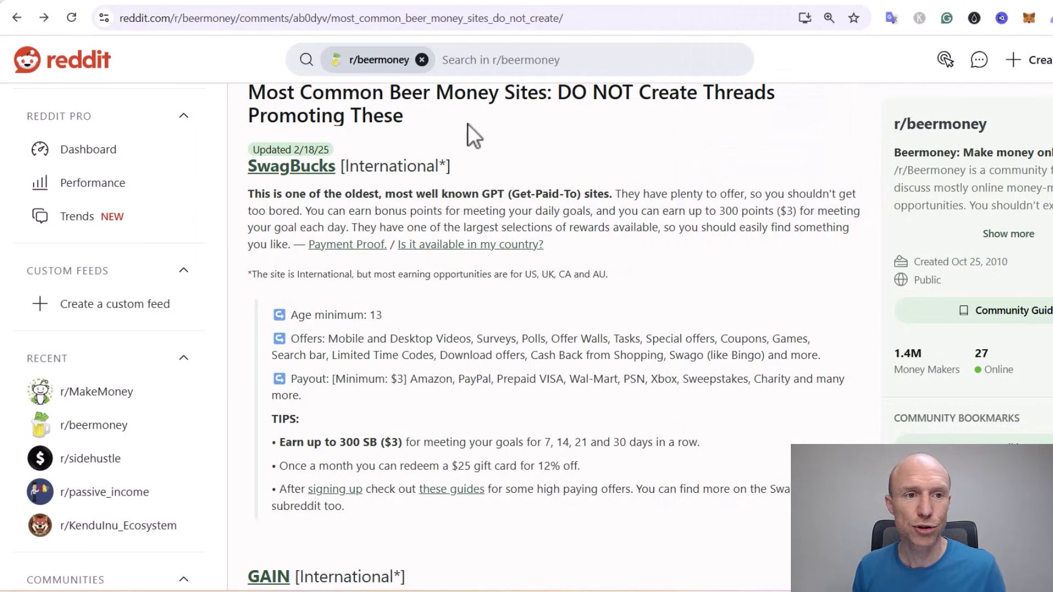
left_click(211, 24)
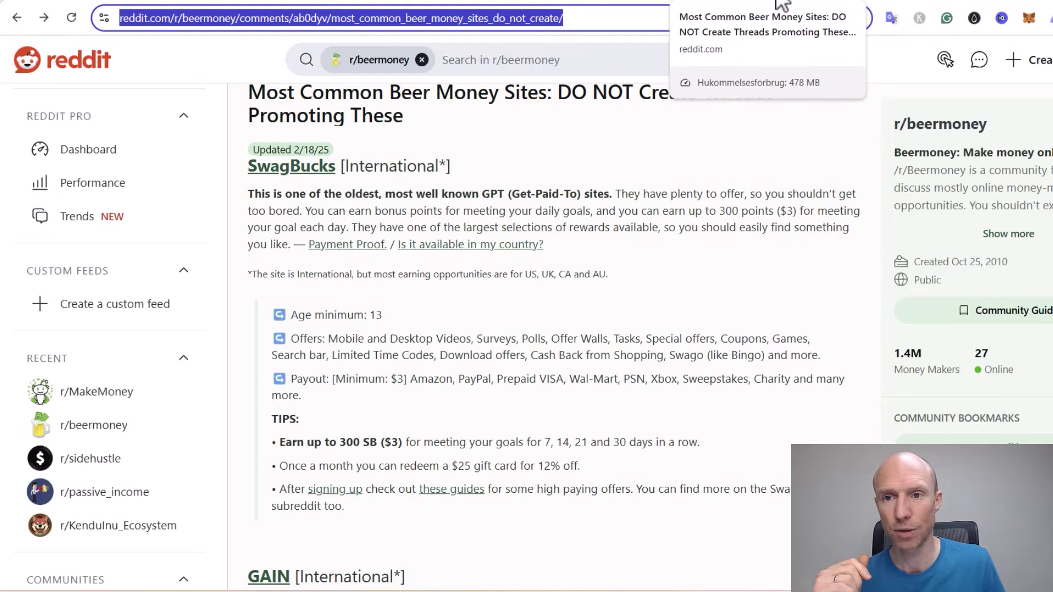
left_click(782, 6)
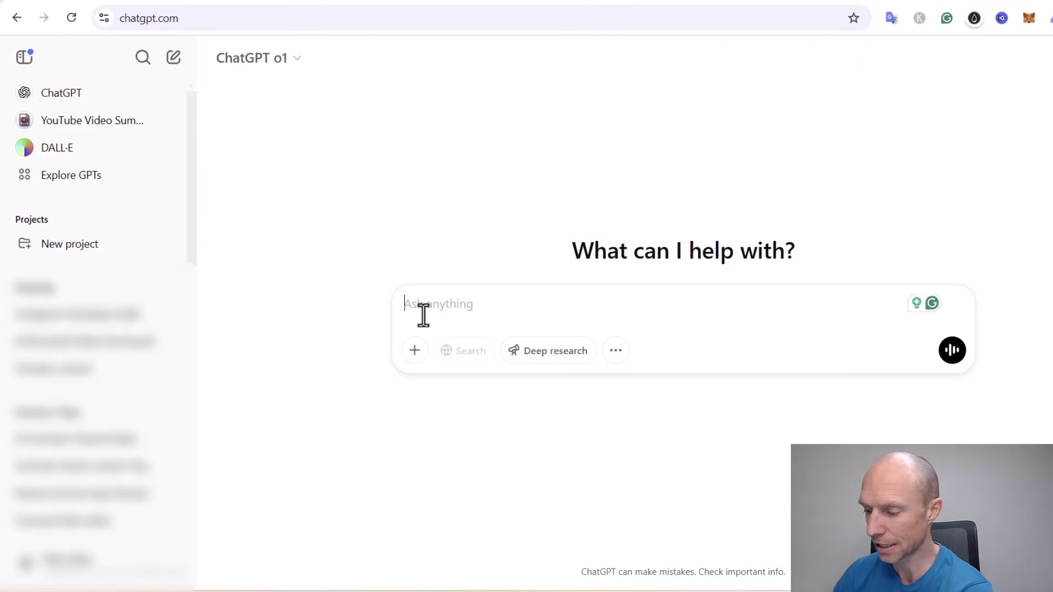
type("please give a short summary of this article:")
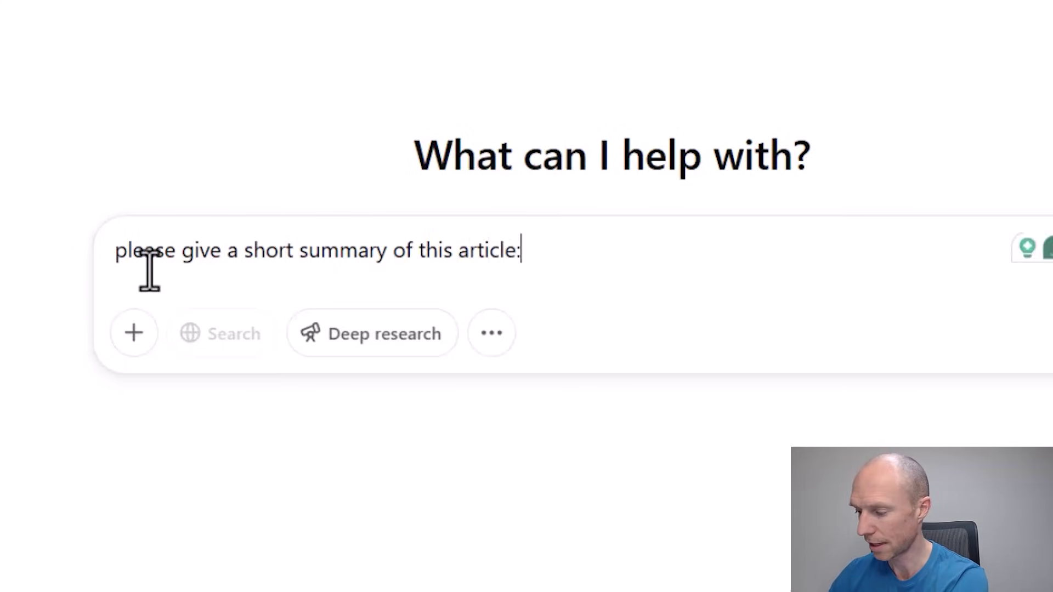
- Paste the Reddit thread link after 'please give a short summary of this article:' and send it
key("ctrl+v")
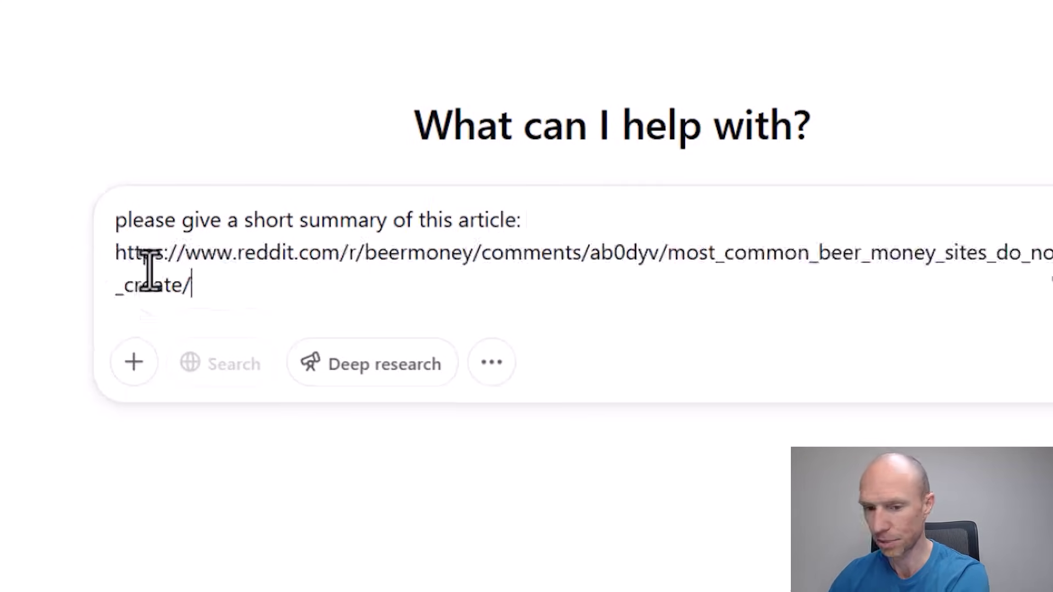
key("Return")
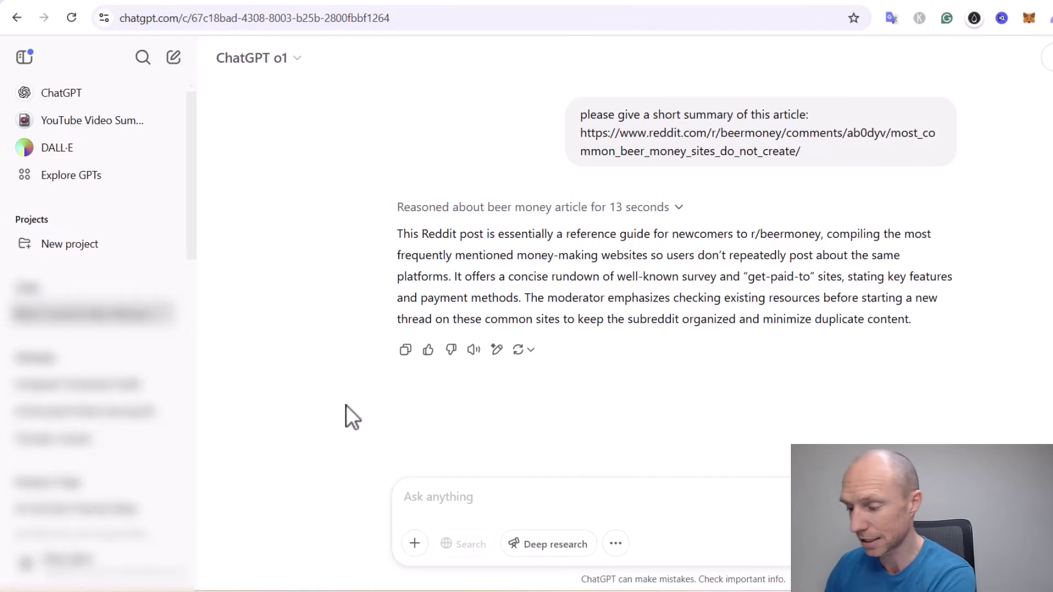
type("please")
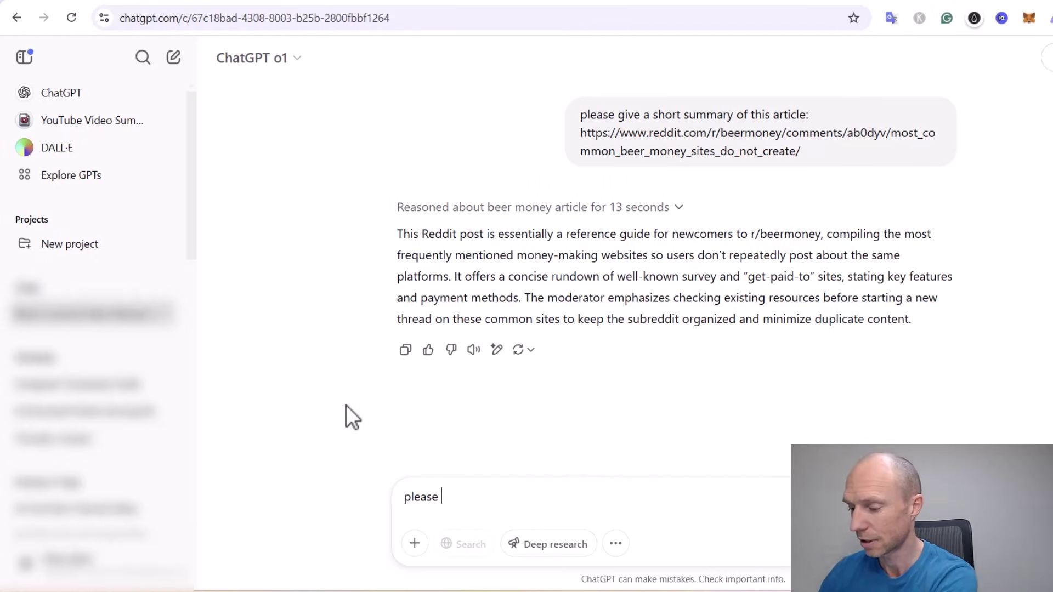
type(" give a suggestion for a comment <I could ")
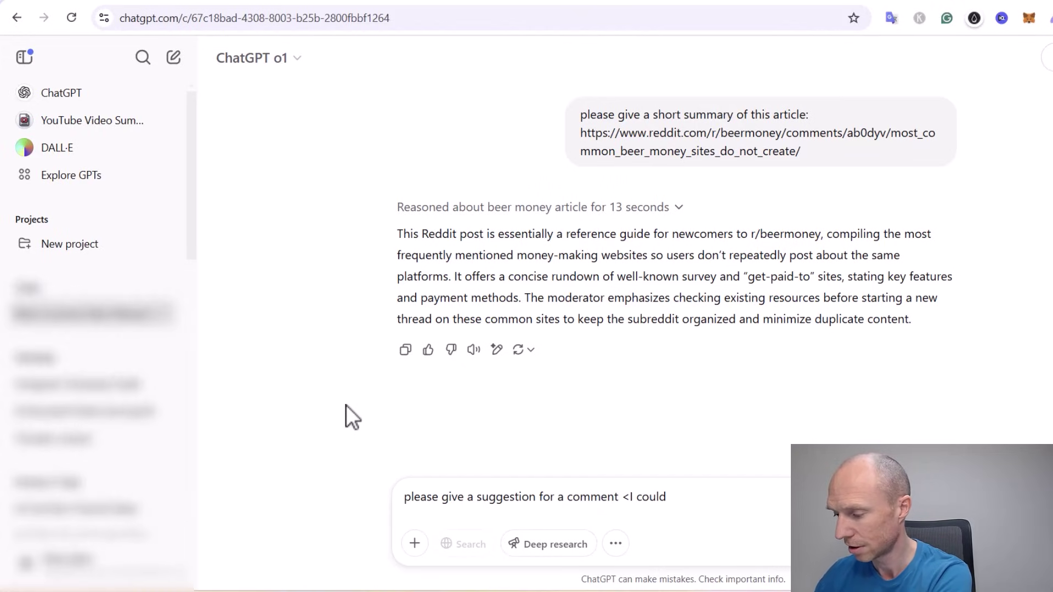
type("leave below")
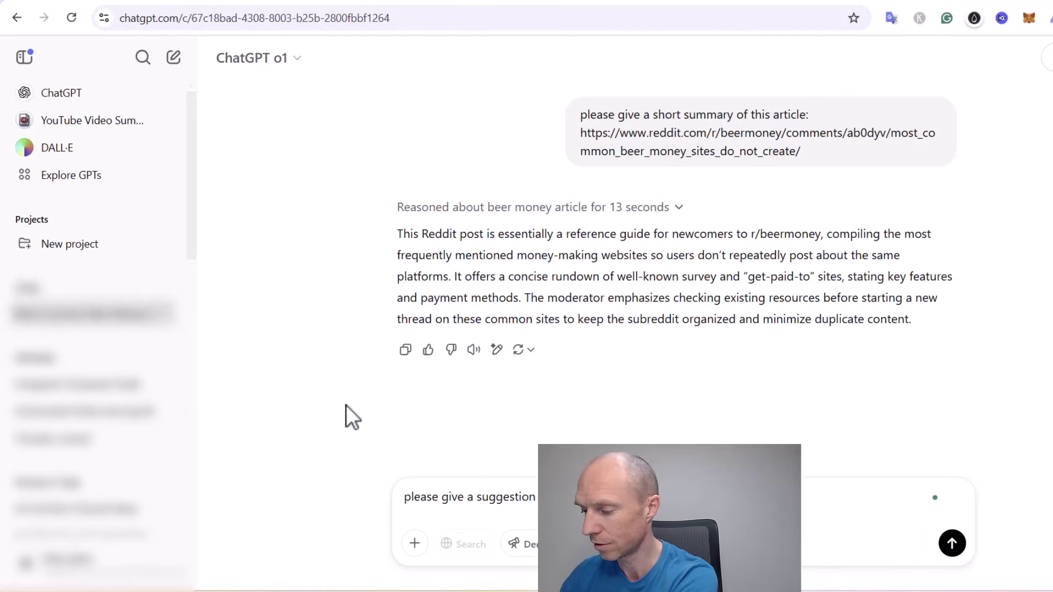
type(" this article + a question.")
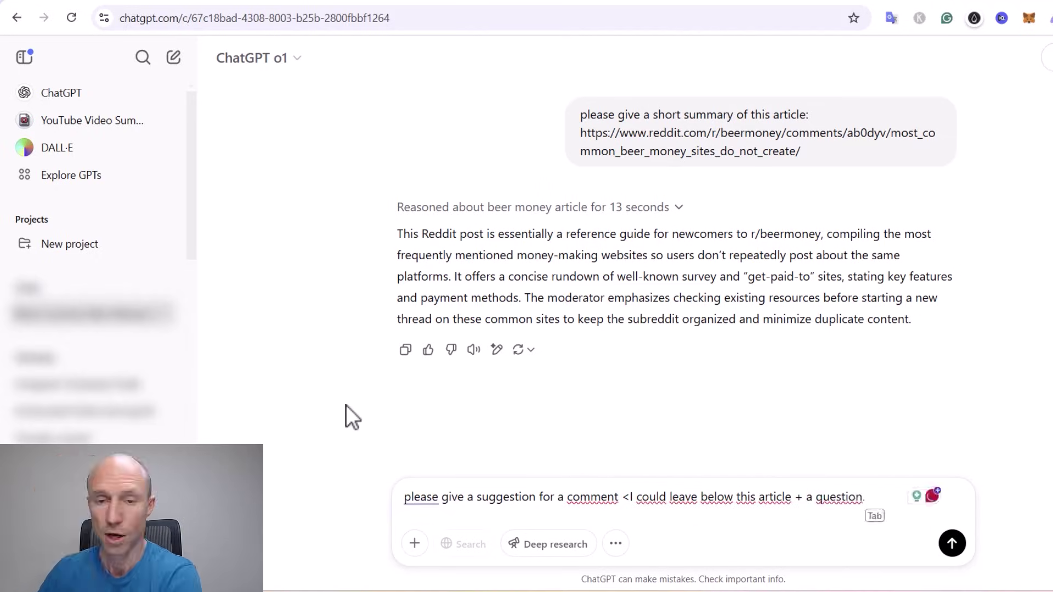
- Delete the stray '<' before 'I could' and send the comment-suggestion request
key("Left")
key("Left")
key("Left")
key("Left")
key("Left")
key("Left")
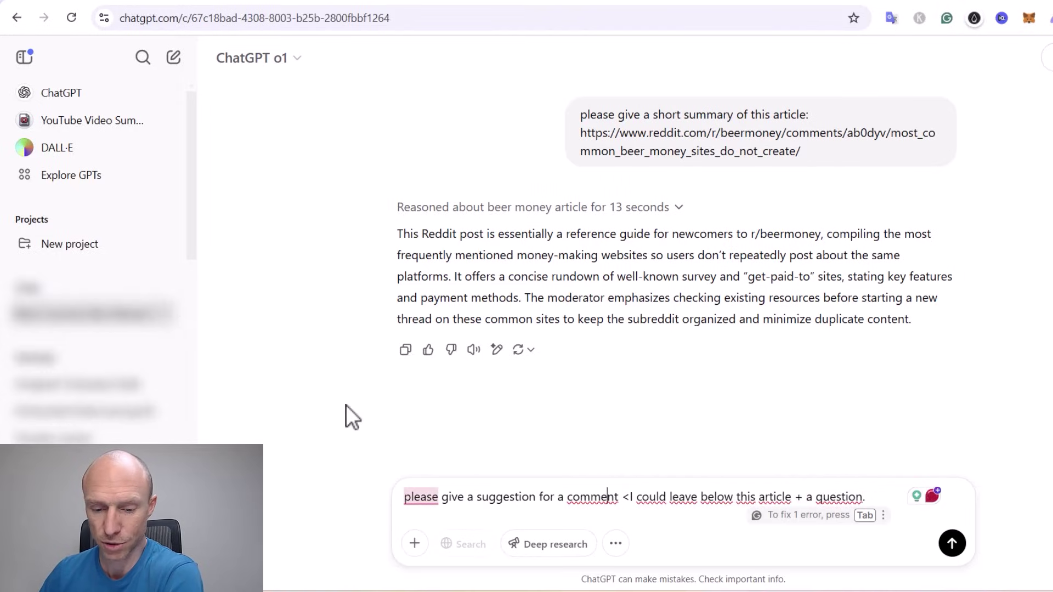
key("Left")
key("Left")
key("Left")
key("BackSpace")
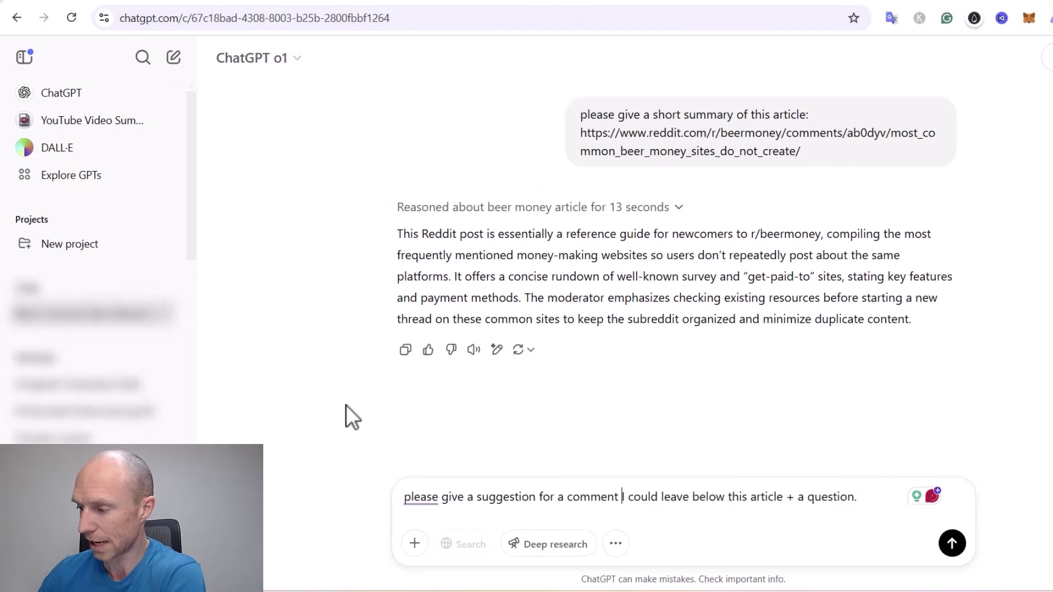
key("Return")
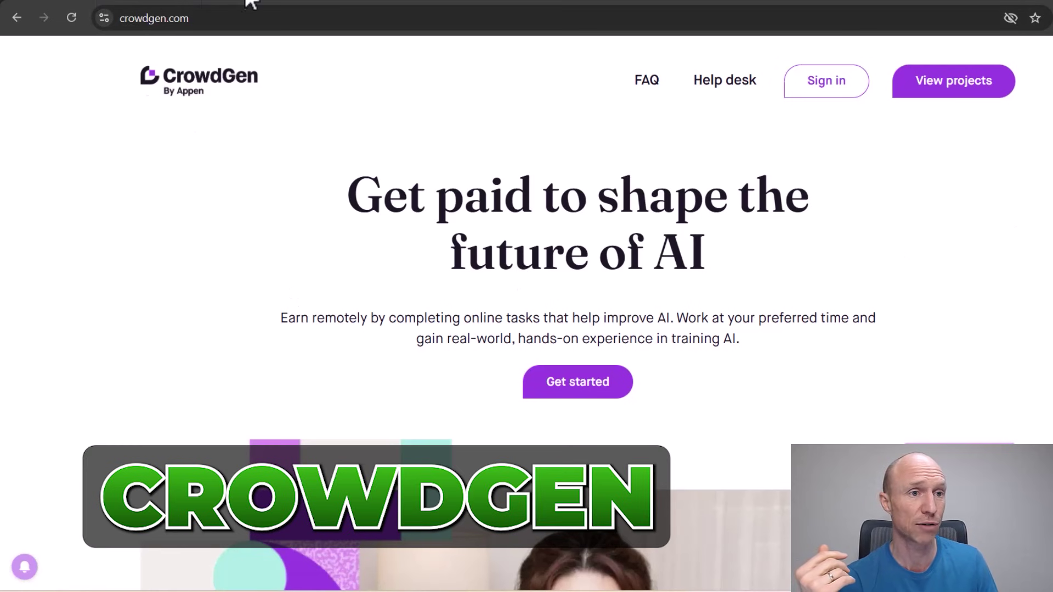
- Switch to the flexjobs.com tab
left_click(249, 2)
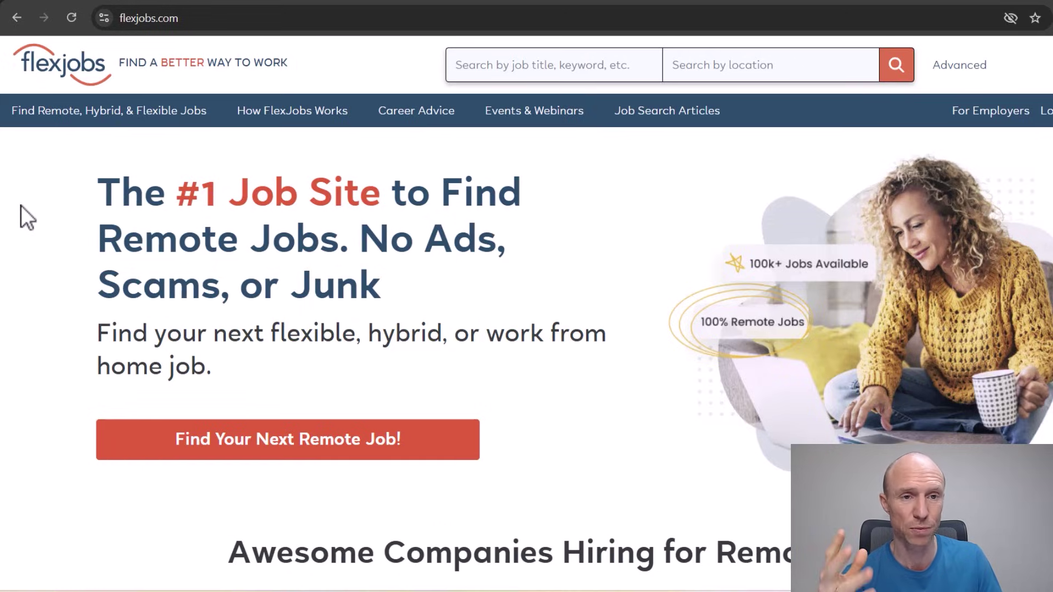
- Switch to the Remotasks site tab
left_click(406, 2)
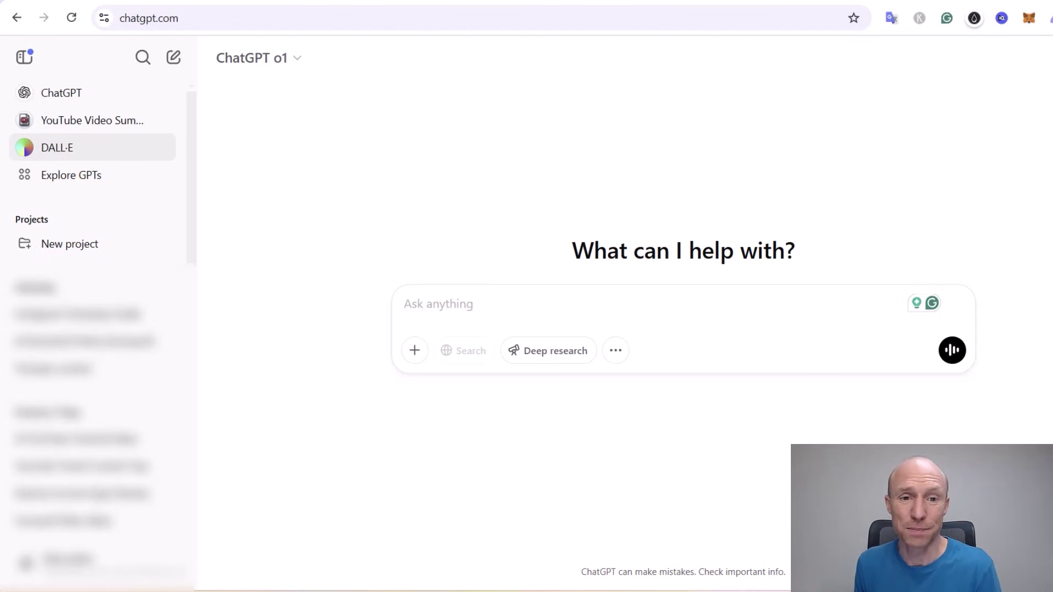
left_click(905, 4)
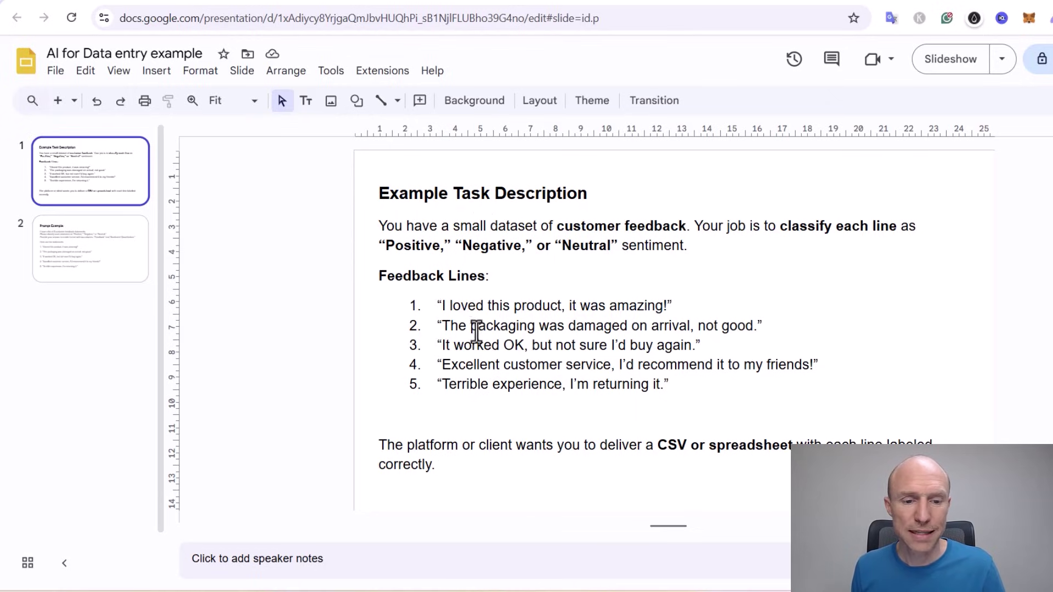
left_click(108, 266)
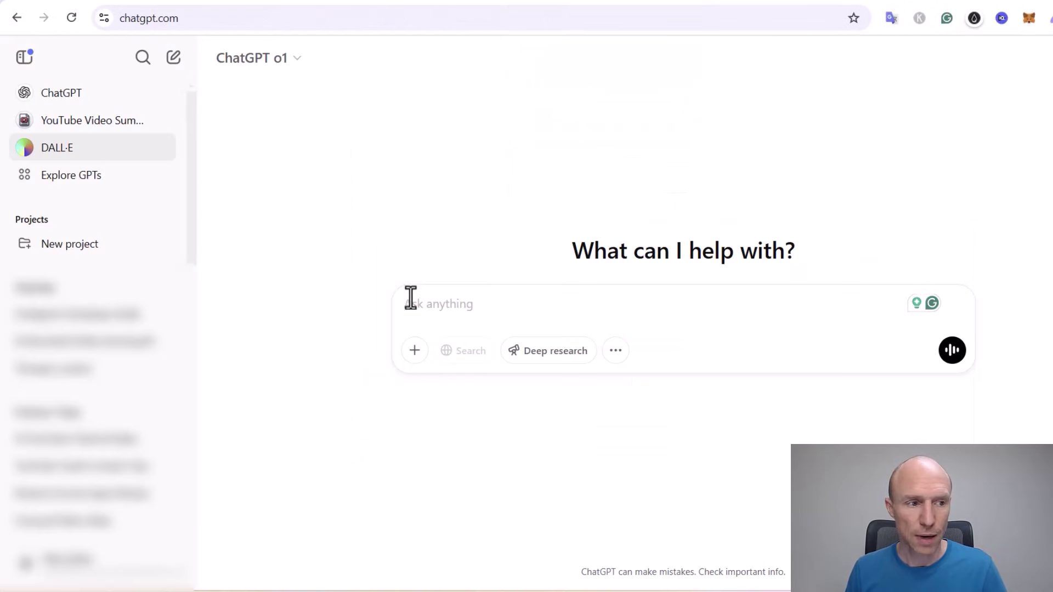
- Paste the five-statement feedback classification prompt into the 'Ask anything' box and send it
left_click(445, 304)
key("ctrl+v")
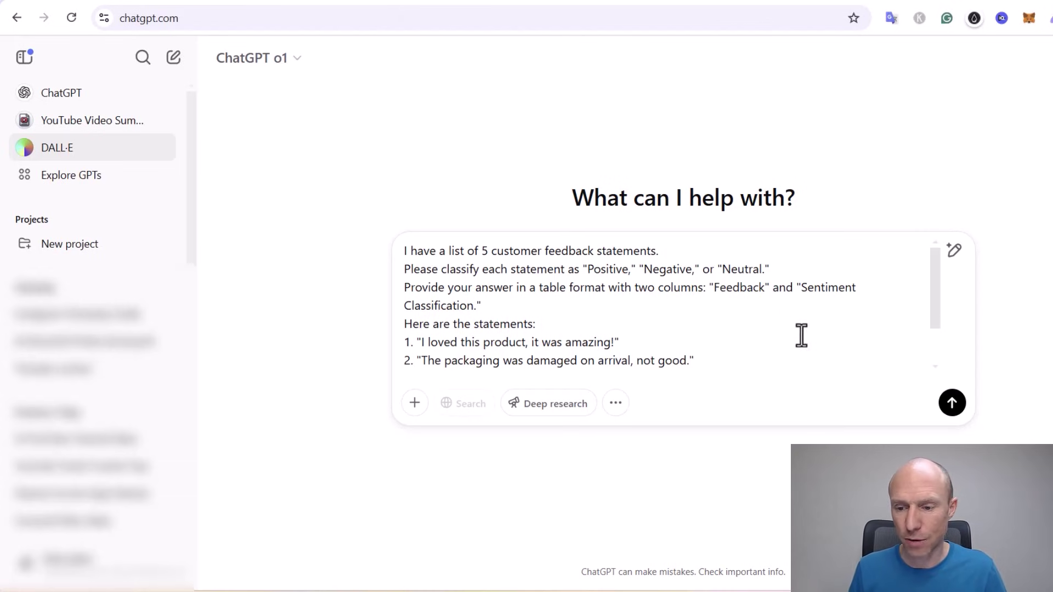
left_click(951, 401)
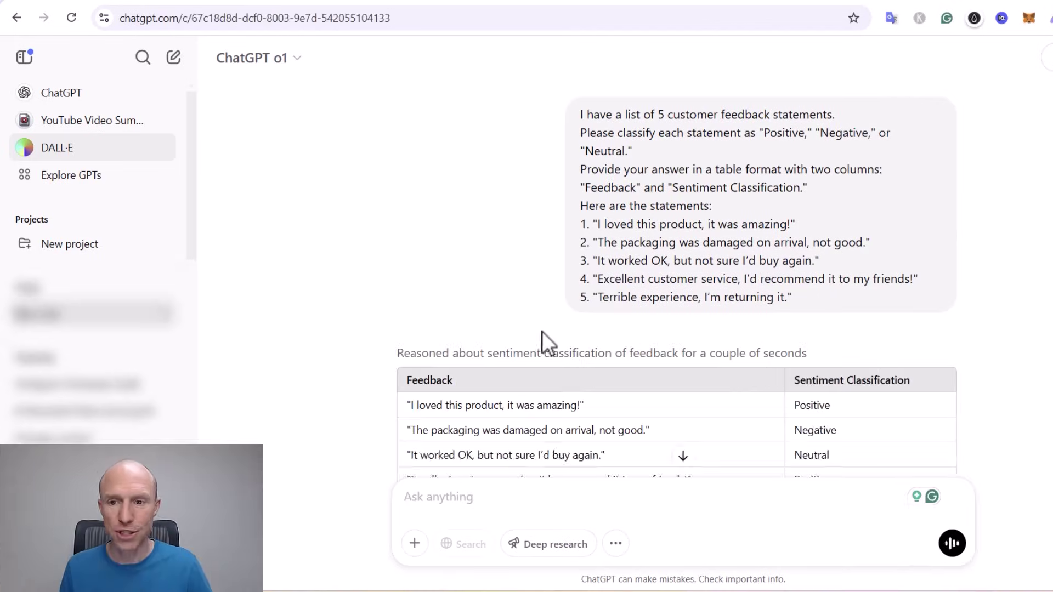
scroll(687, 405, "down", 1)
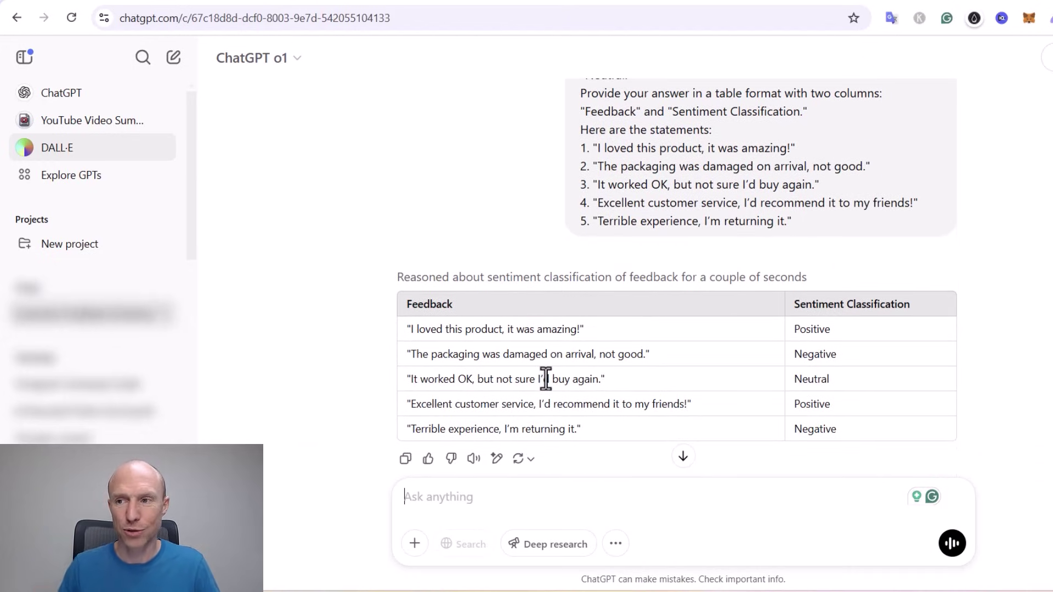